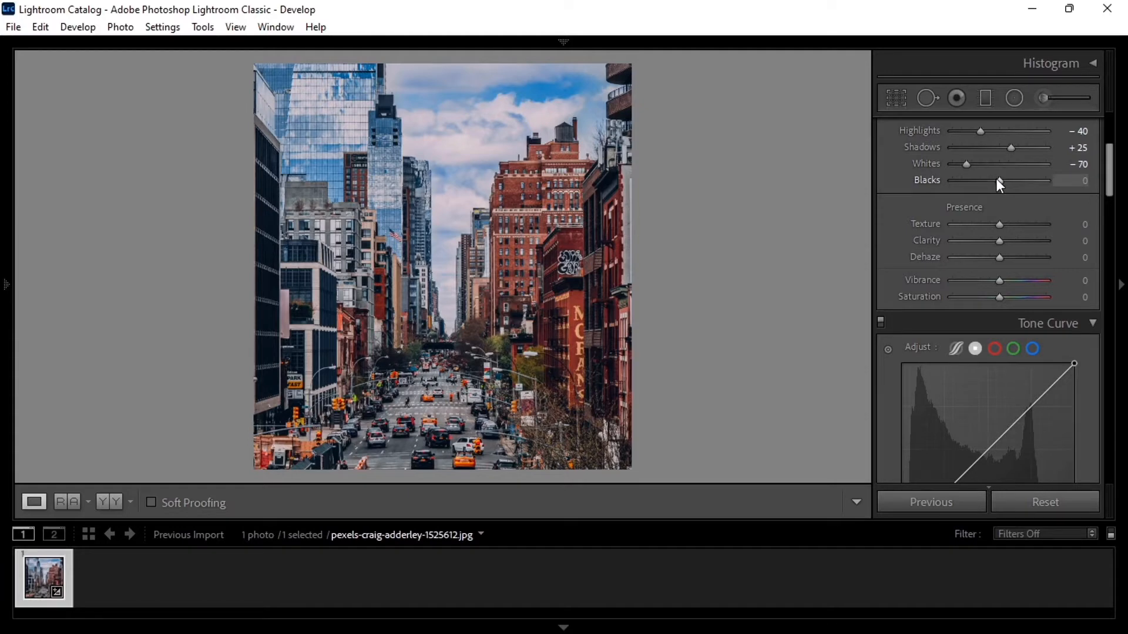
Raise the photo's Blacks to +20.
key("Up")
key("Up")
key("Up")
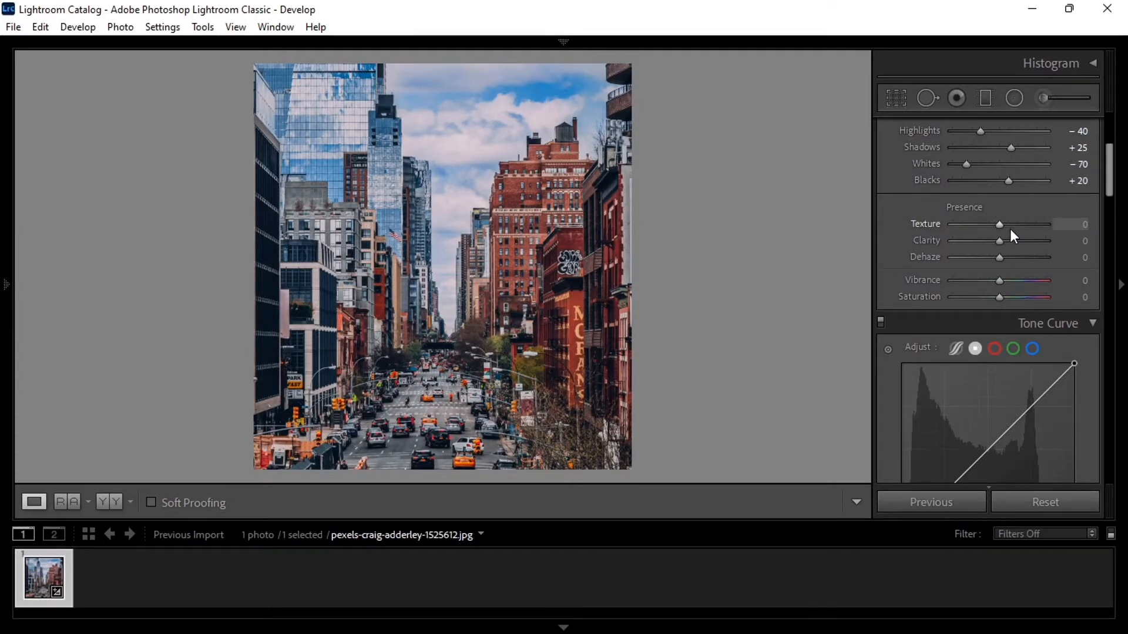
Shape the point tone curve by lifting the black point to output 16 and adding points at 70/65 and 135/132.
scroll(1116, 382, "down", 4)
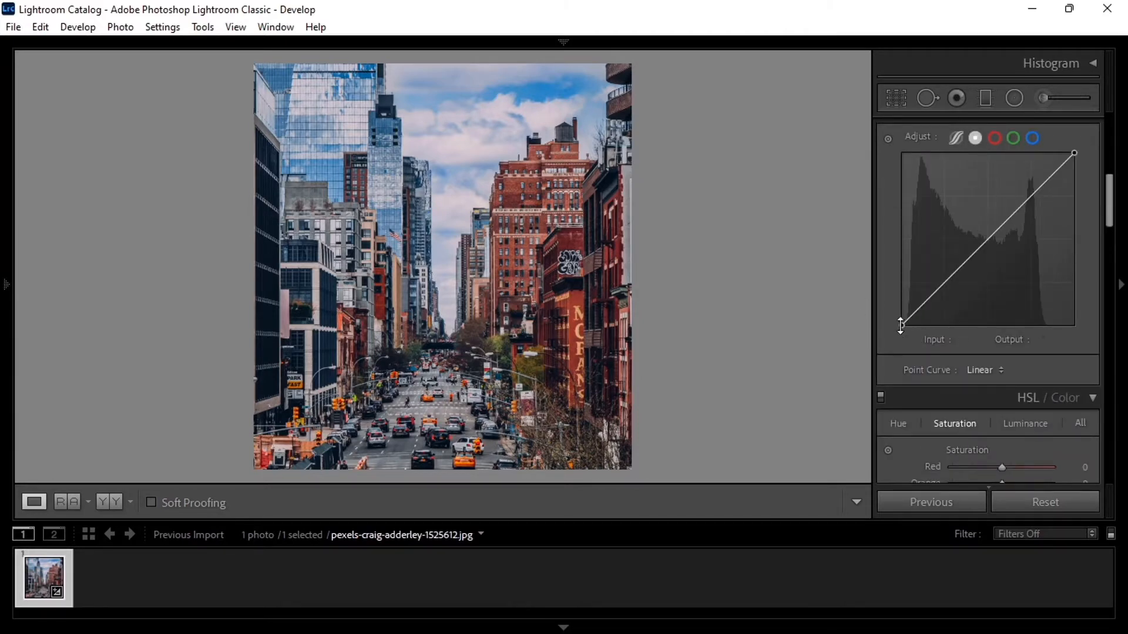
left_click_drag(904, 324, 901, 315)
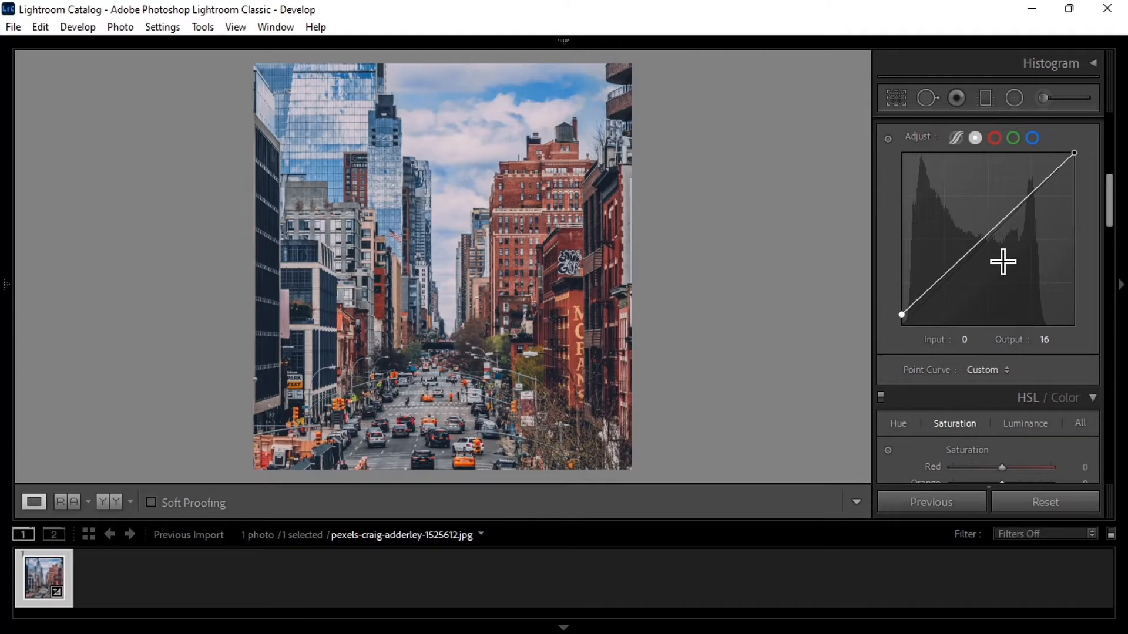
left_click(944, 279)
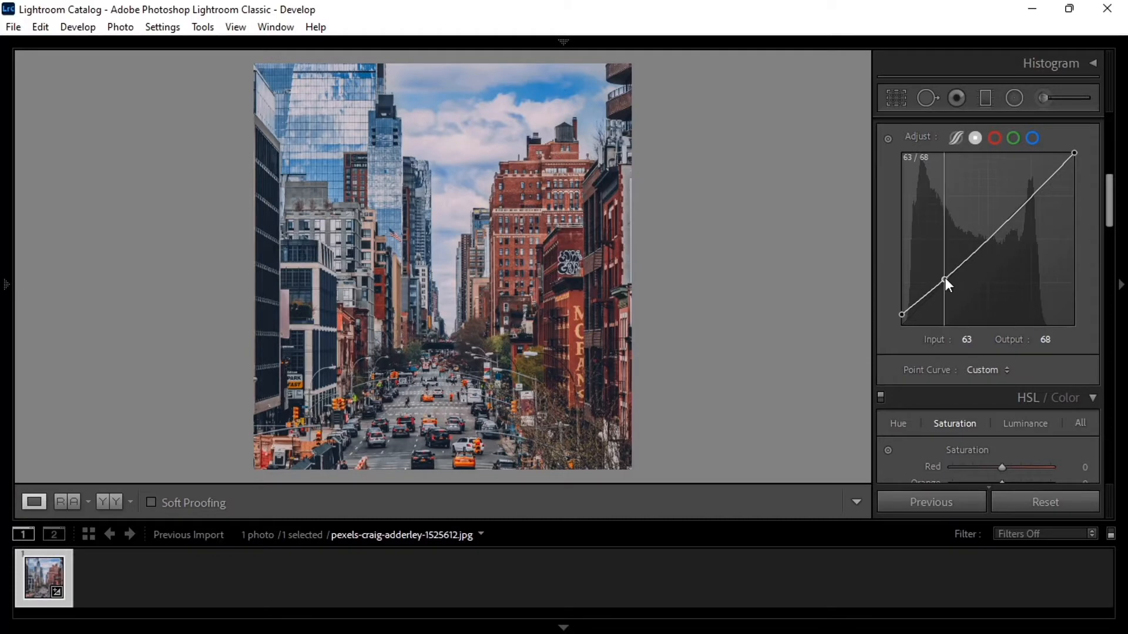
left_click_drag(945, 278, 950, 281)
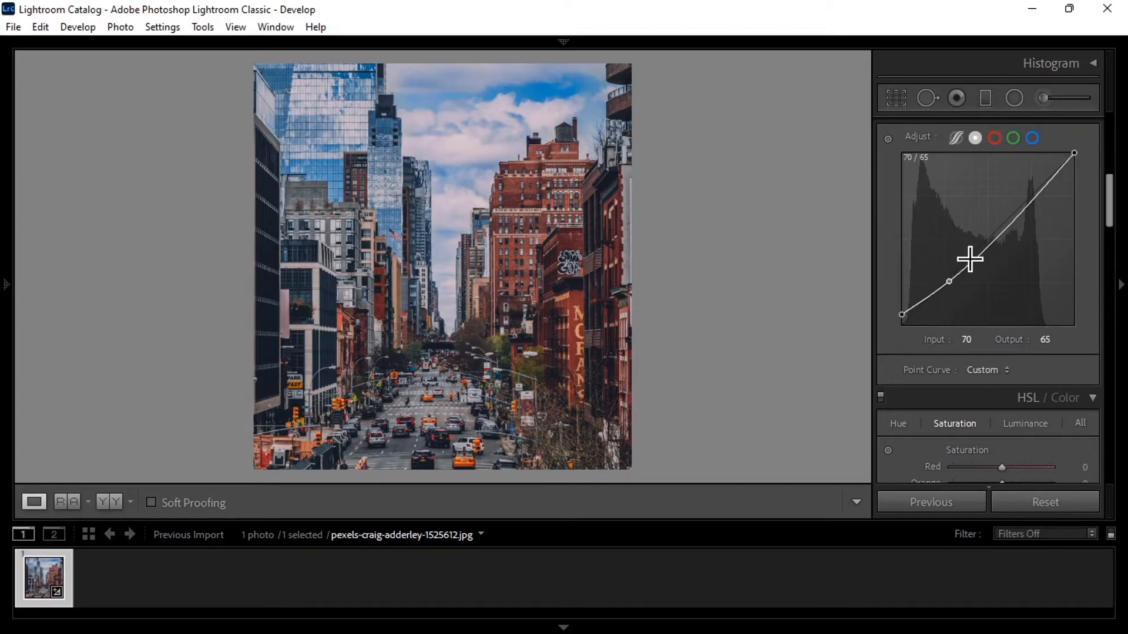
left_click(995, 242)
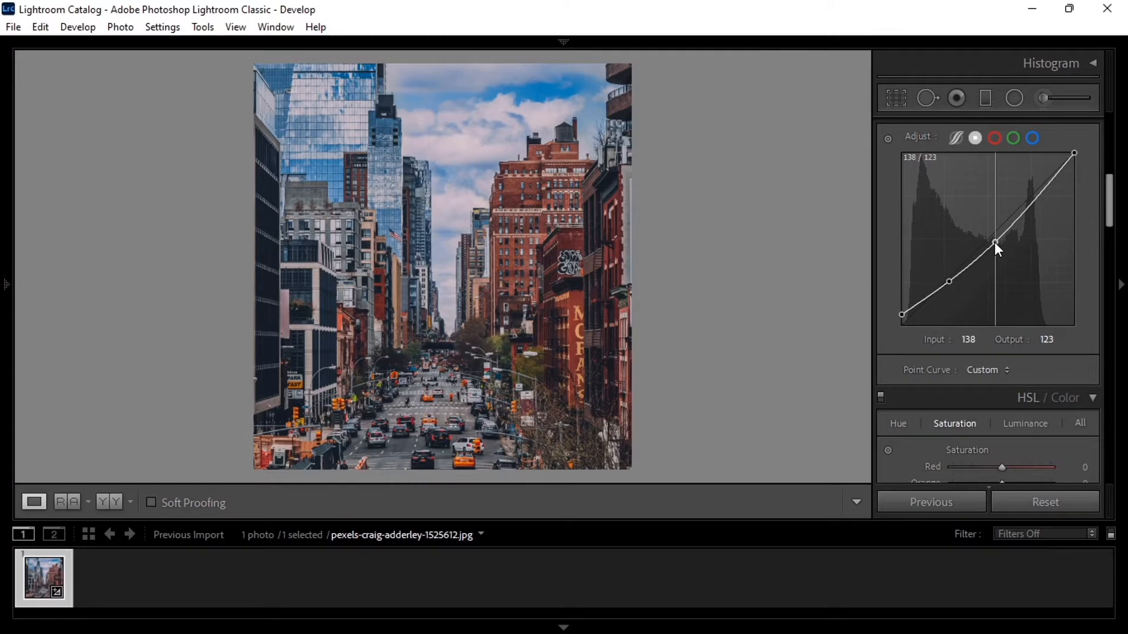
left_click_drag(996, 242, 994, 236)
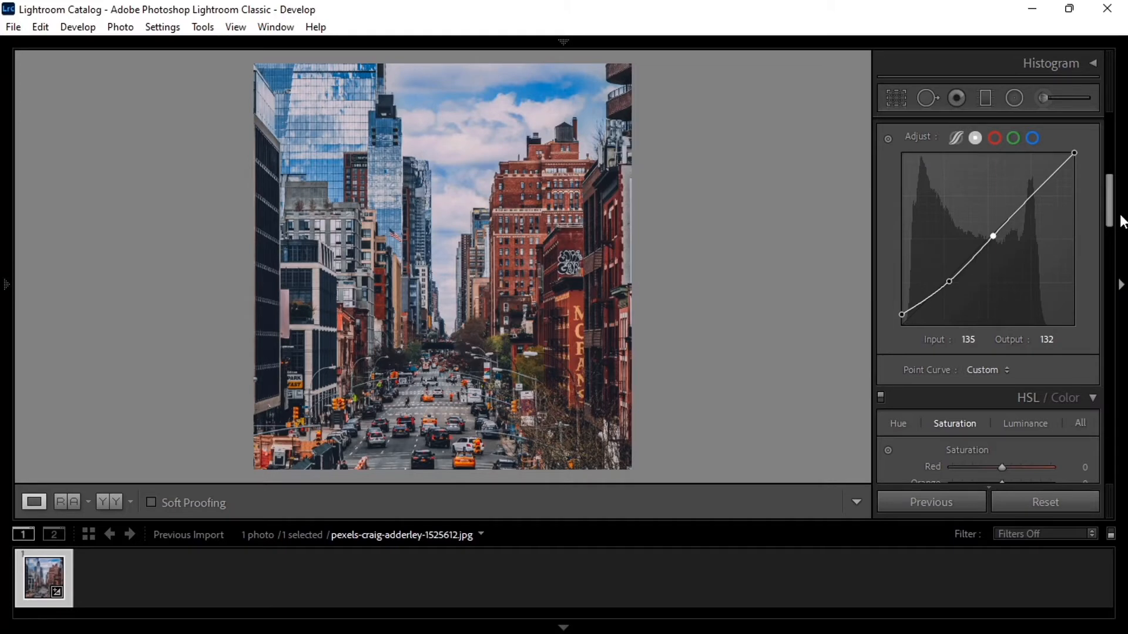
Set the photo's Vibrance to +30 and Saturation to +16.
left_click_drag(1114, 225, 1113, 202)
left_click_drag(1038, 242, 1015, 248)
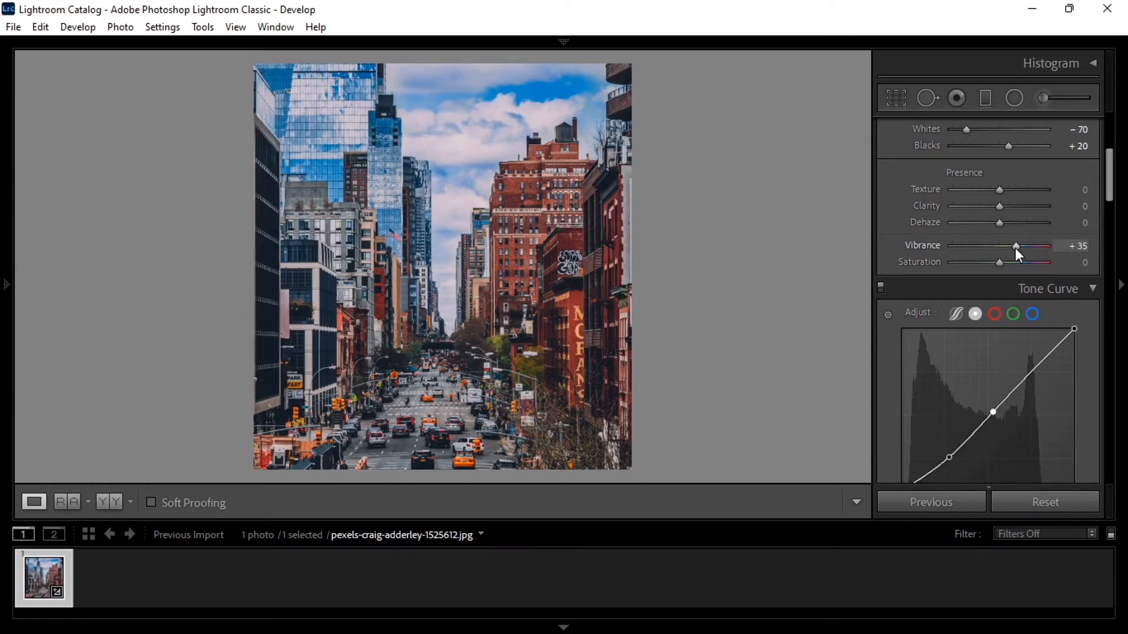
key("Up")
key("Down")
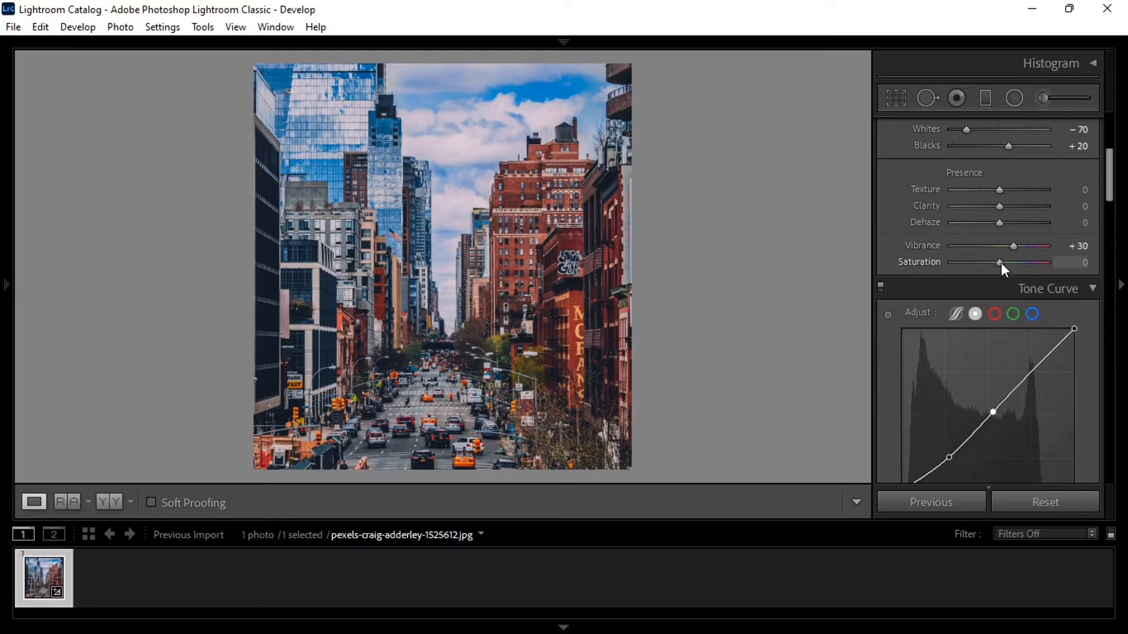
key("Up")
key("Up")
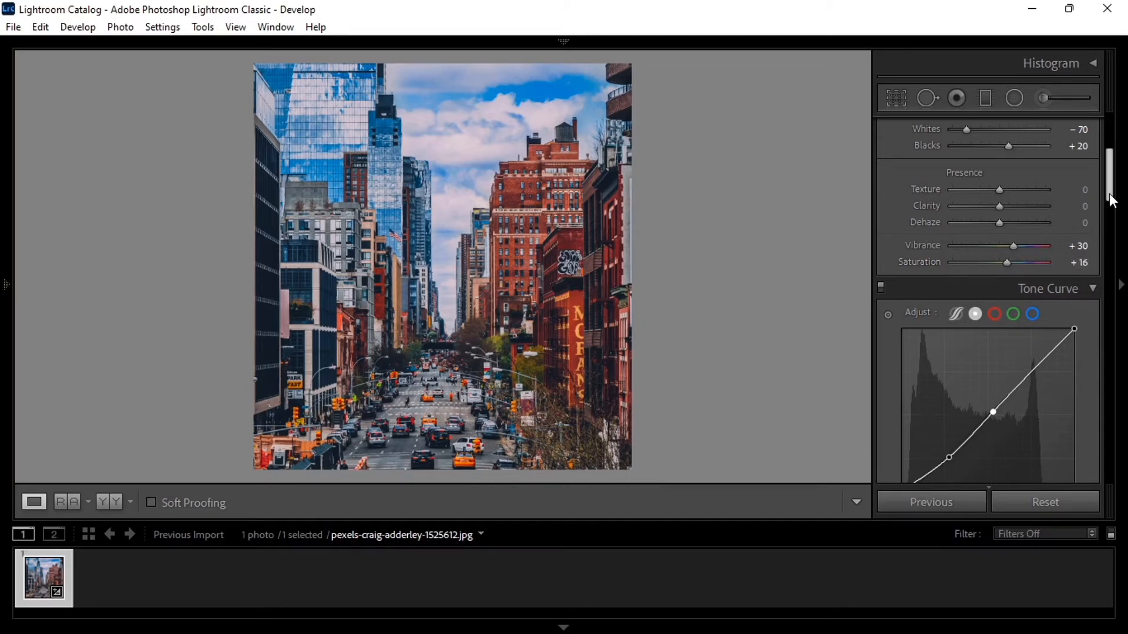
In the HSL adjustments, set the Red saturation to -20 and the Red luminance to -10.
left_click_drag(1112, 199, 1114, 262)
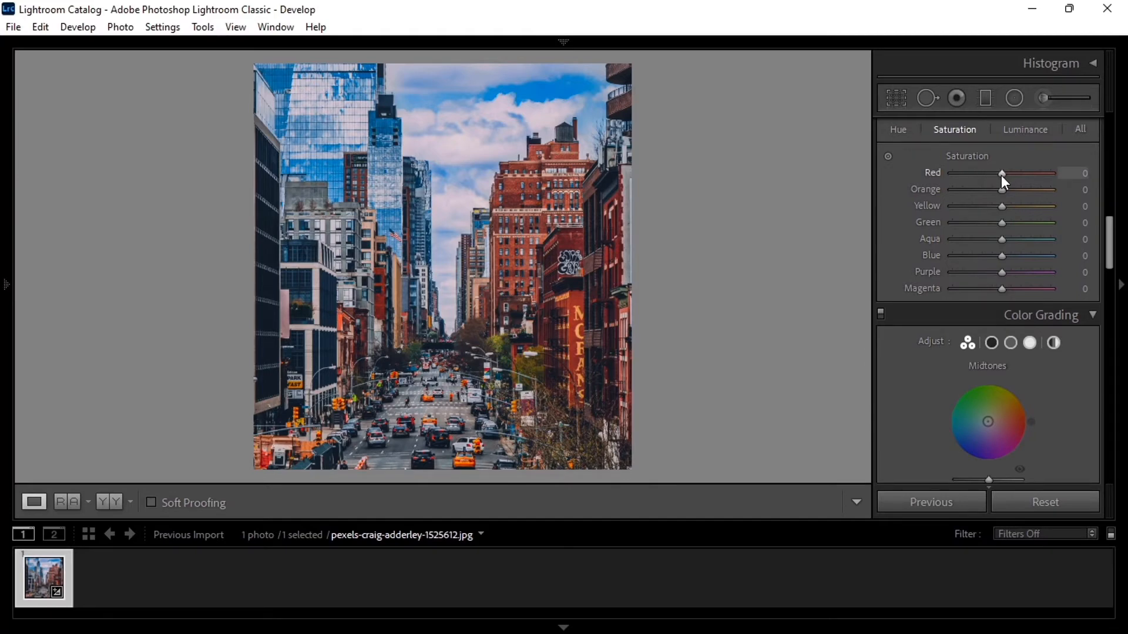
scroll(1001, 174, "down", 2)
scroll(1000, 175, "down", 1)
left_click(1022, 128)
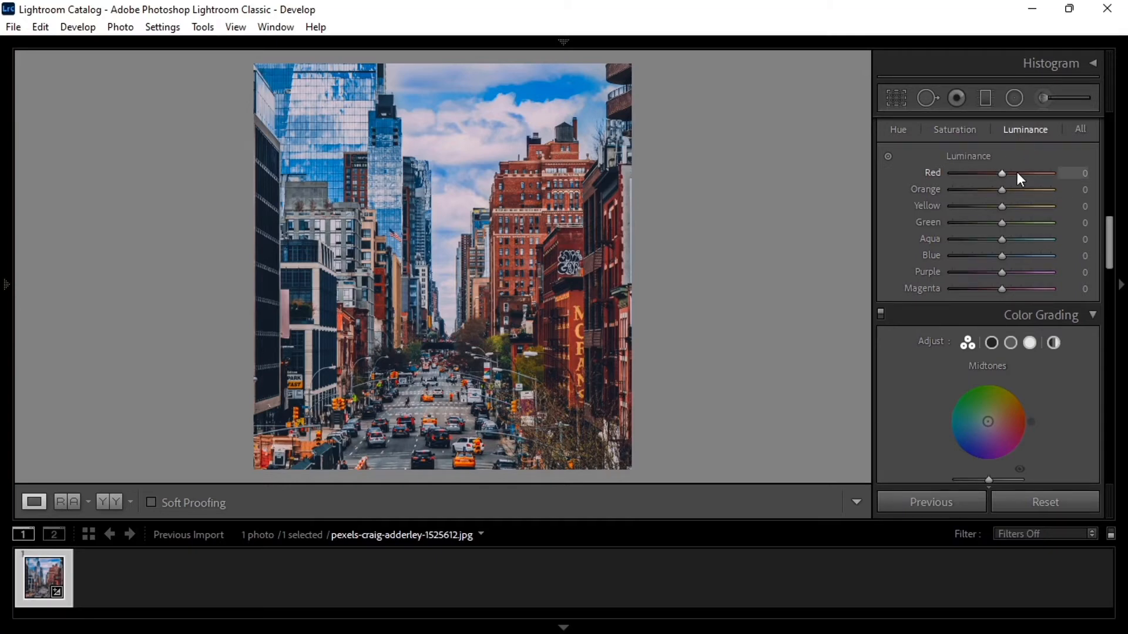
scroll(1014, 174, "up", 4)
scroll(1013, 174, "down", 3)
scroll(1017, 181, "down", 2)
scroll(996, 175, "up", 1)
Adjust the Orange HSL values to hue -10, saturation -30 and luminance +10.
left_click(942, 133)
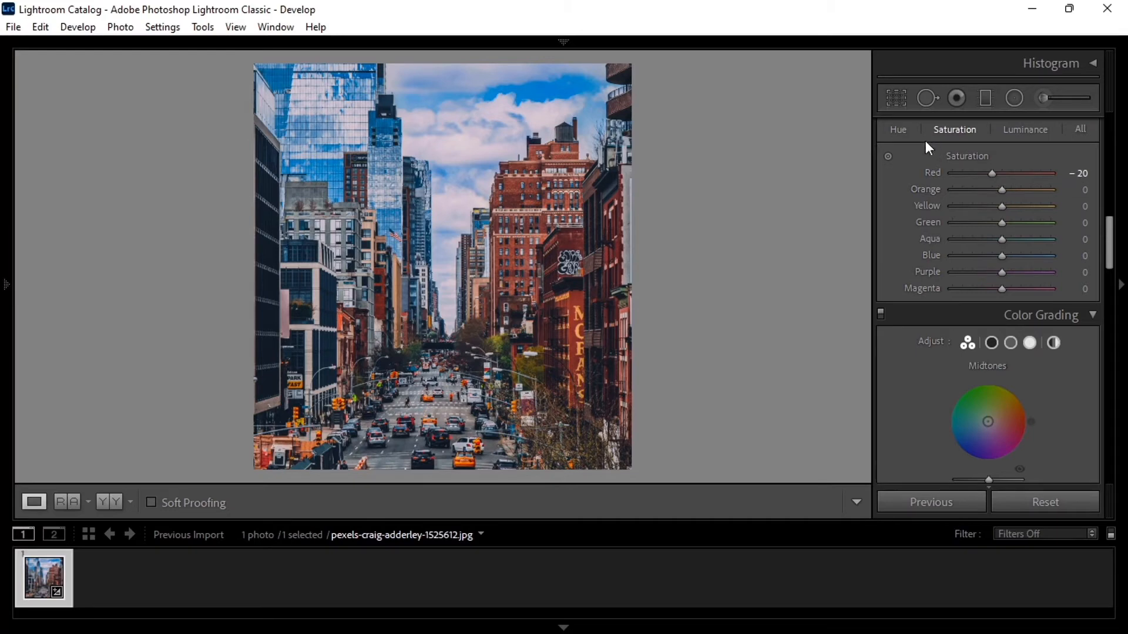
left_click(900, 129)
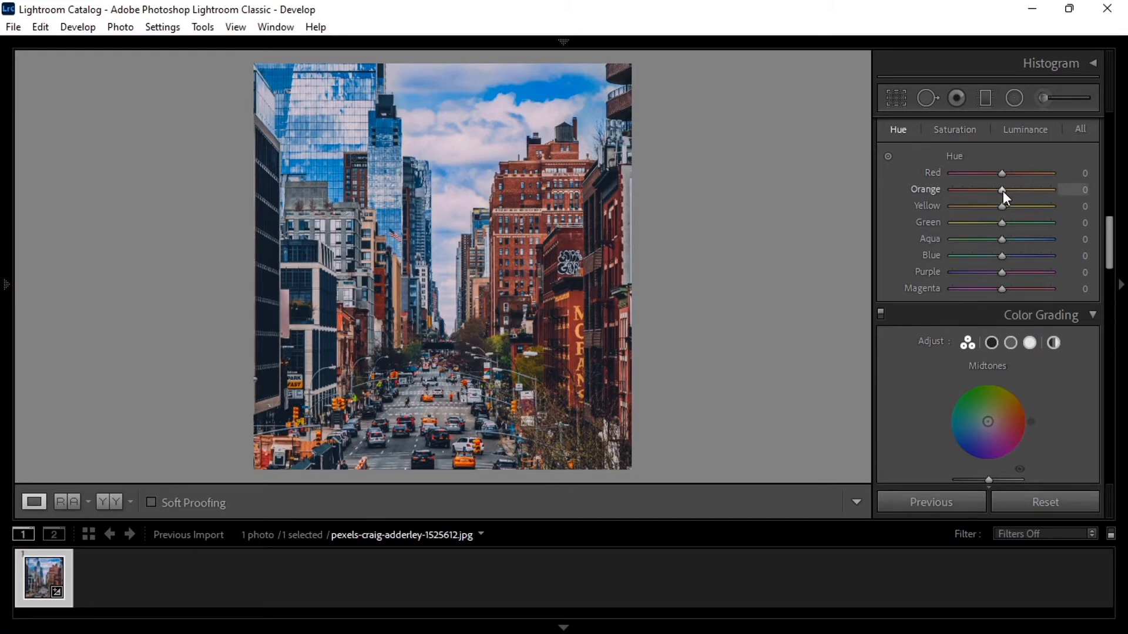
key("Down")
key("Down")
left_click(958, 129)
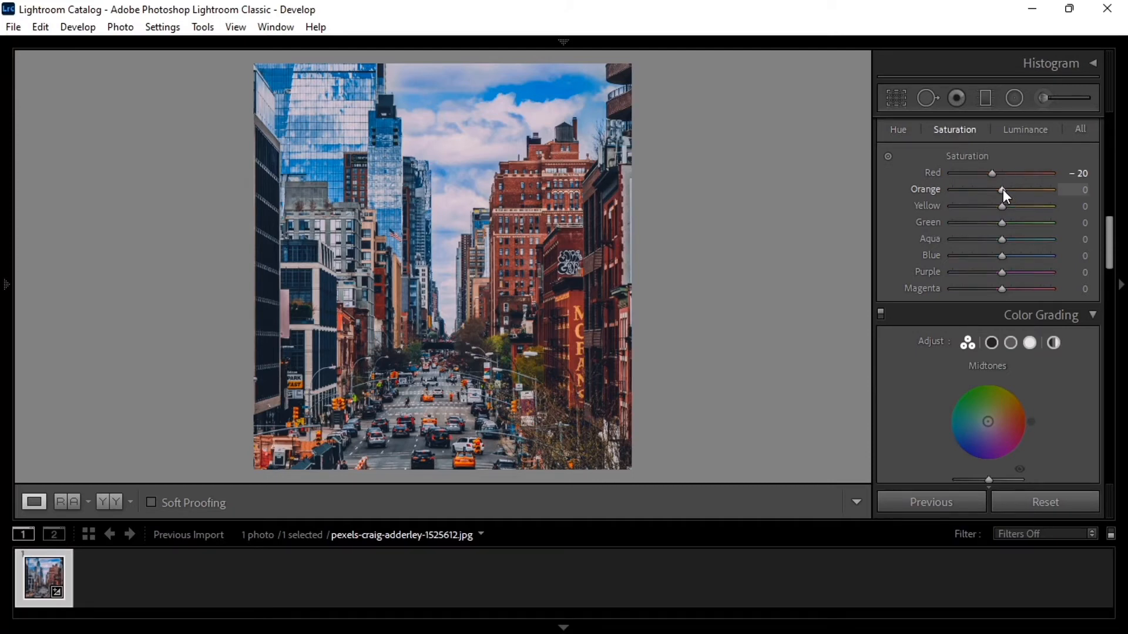
key("Down")
key("Down")
key("Down")
key("Down")
key("Down")
left_click(1017, 132)
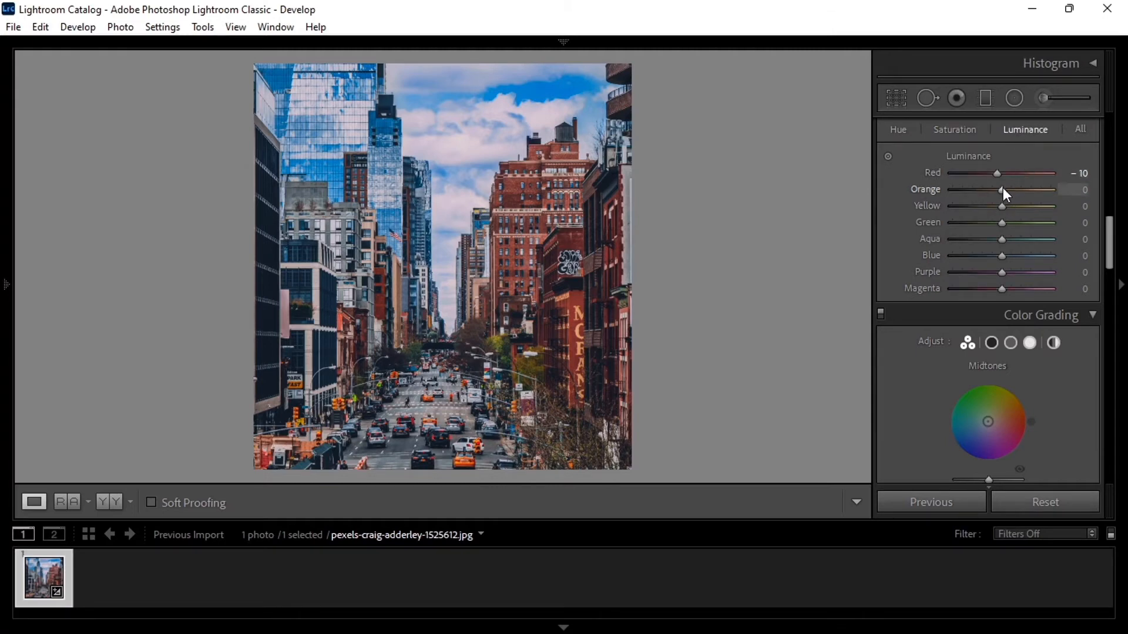
key("Up")
key("Up")
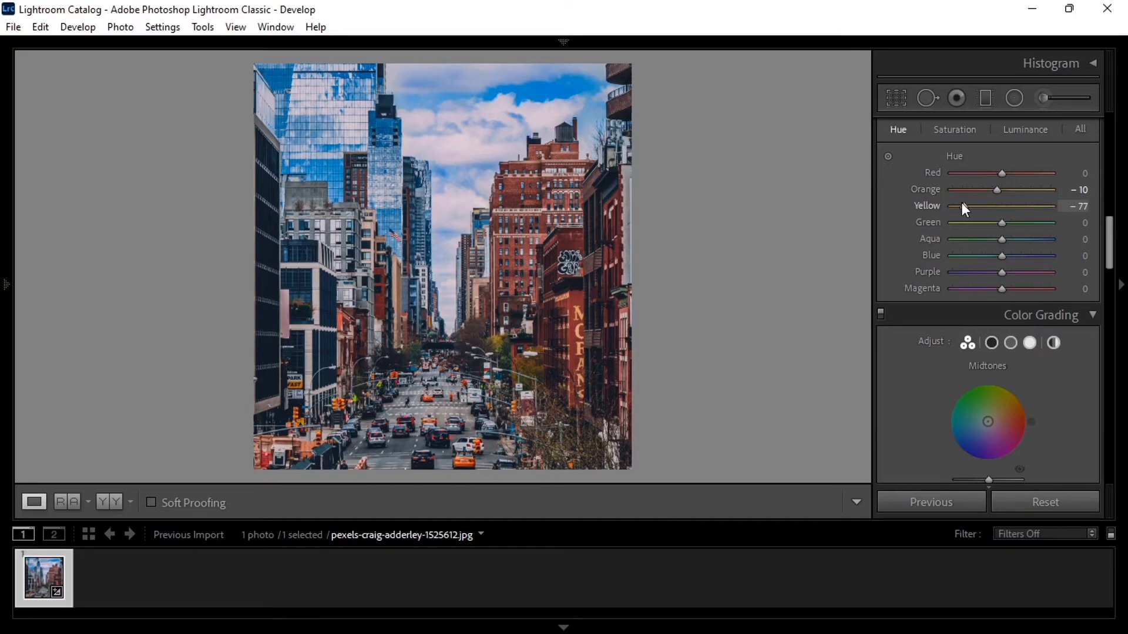
Shift the Yellow hue strongly toward orange, set the Yellow saturation to +30 and raise the Yellow luminance.
key("Down")
key("Down")
key("Down")
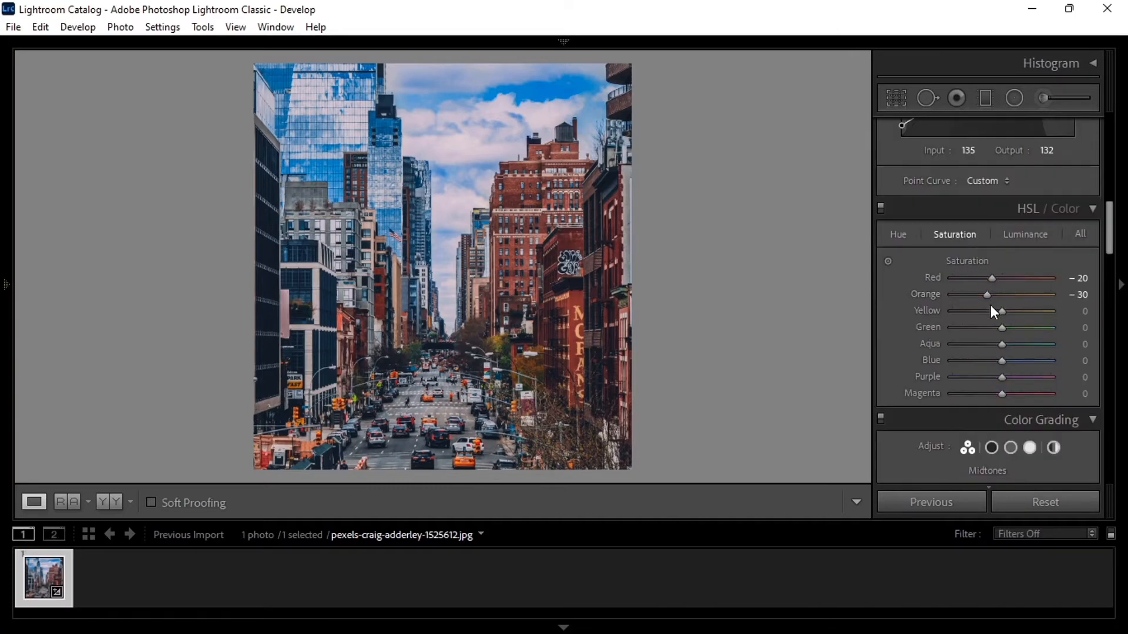
left_click_drag(992, 311, 1017, 311)
left_click(1023, 235)
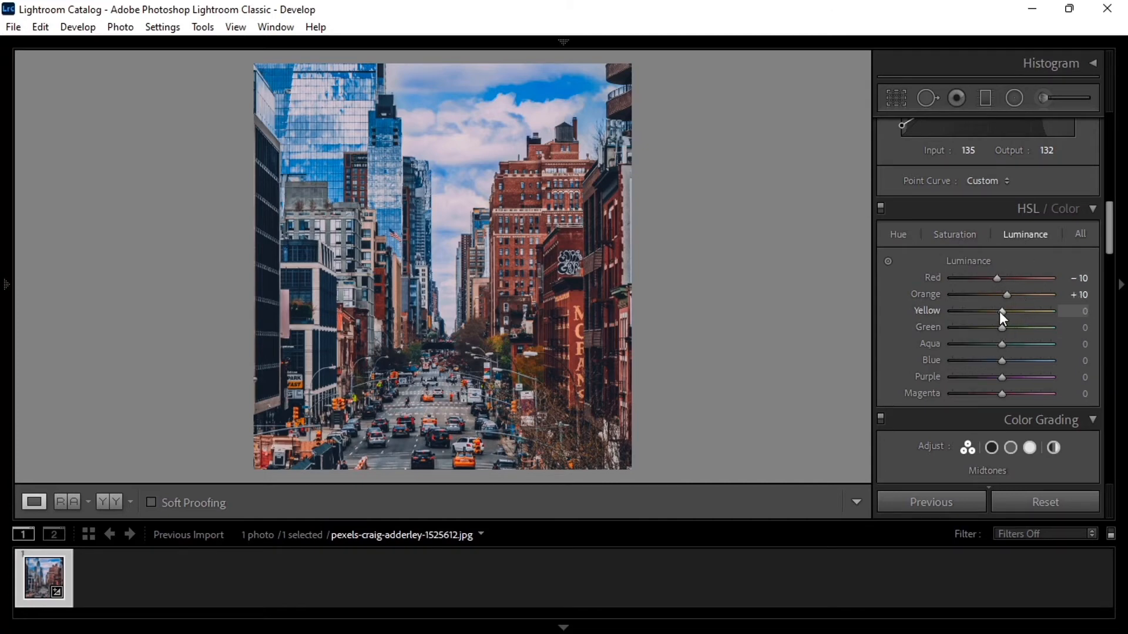
key("Up")
key("Up")
key("Up")
key("Up")
key("Up")
Fully desaturate the Green, Aqua, Blue, Purple and Magenta colors by setting each saturation to -100.
left_click(954, 234)
left_click_drag(1001, 327, 932, 398)
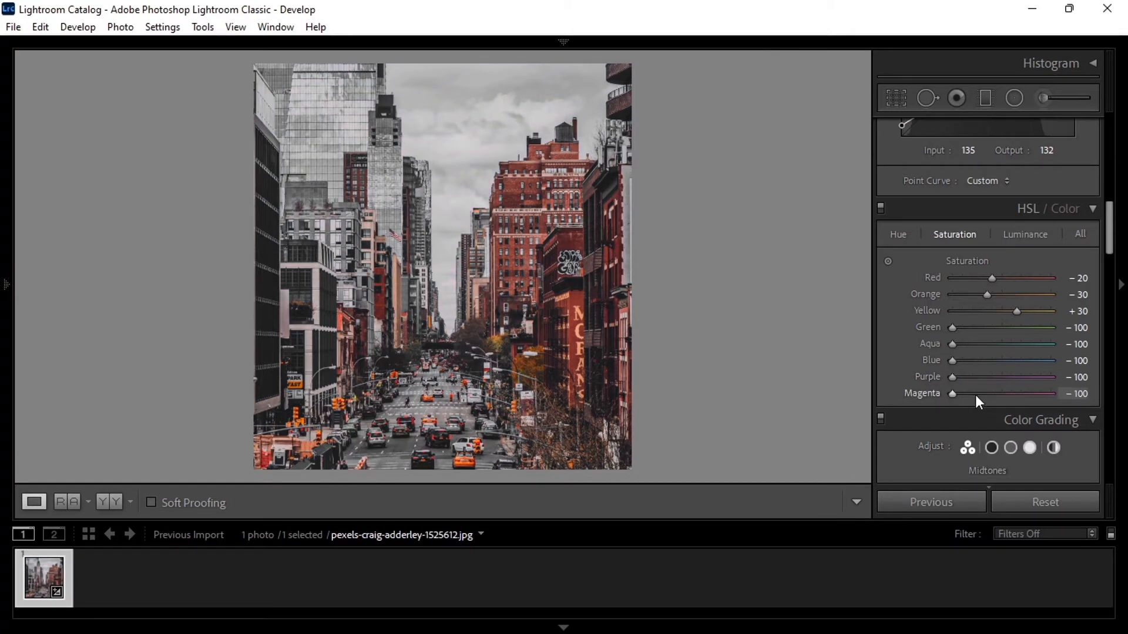
Set the photo's Texture to +15 and Clarity to +50.
scroll(978, 402, "up", 5)
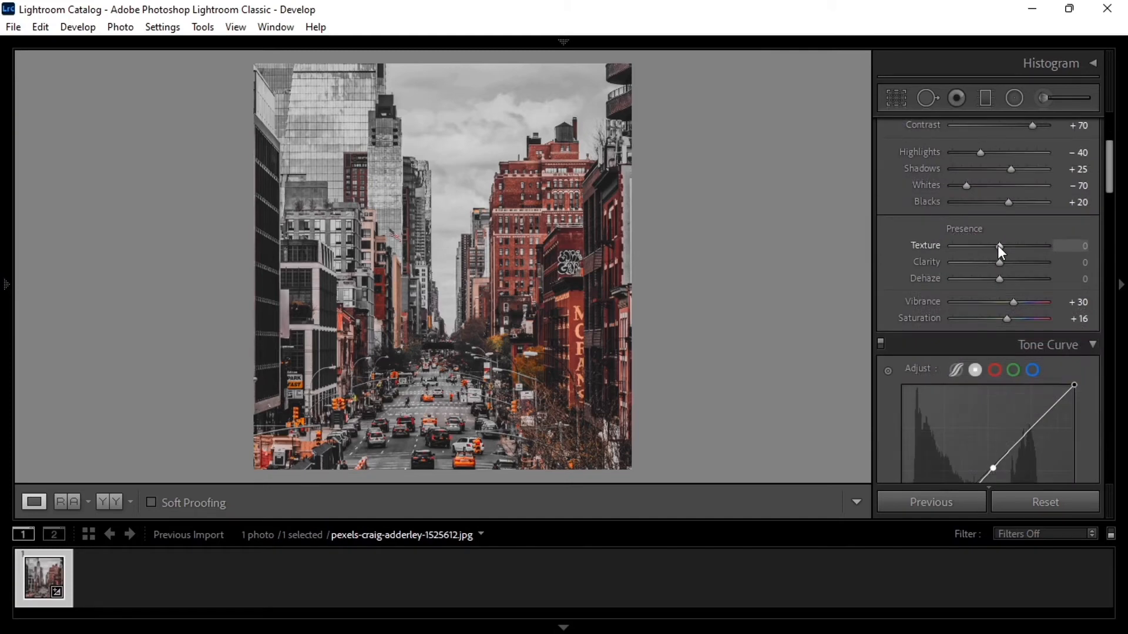
key("Up")
key("Up")
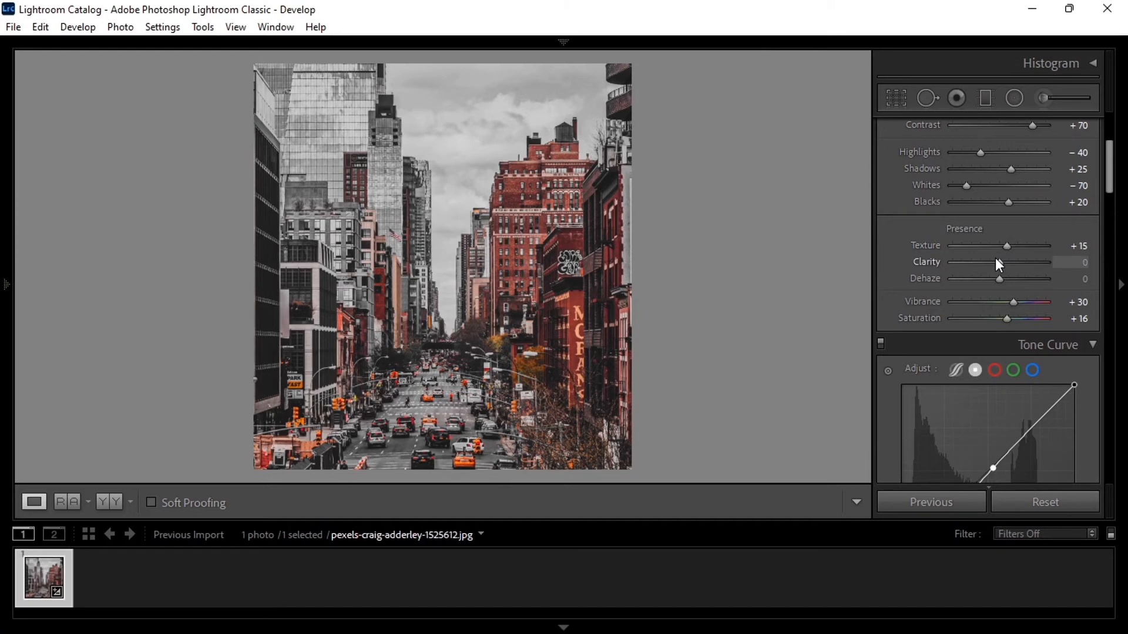
key("Up")
key("Up")
key("Up")
key("Up")
key("Up")
key("Up")
key("Up")
key("Up")
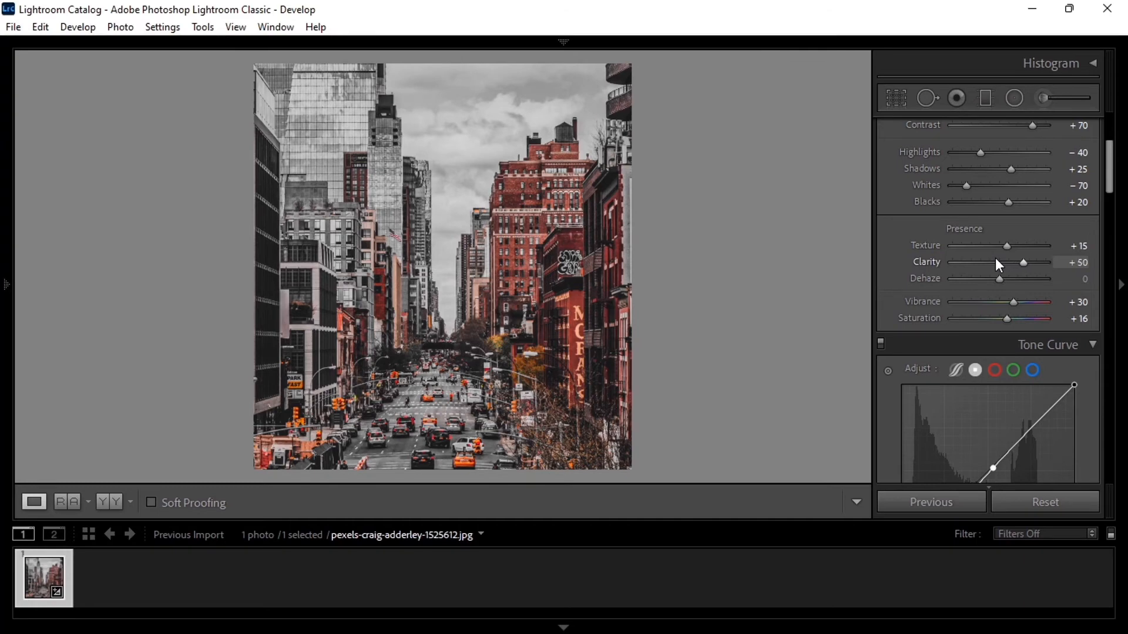
Set the photo's Dehaze to +40.
key("Down")
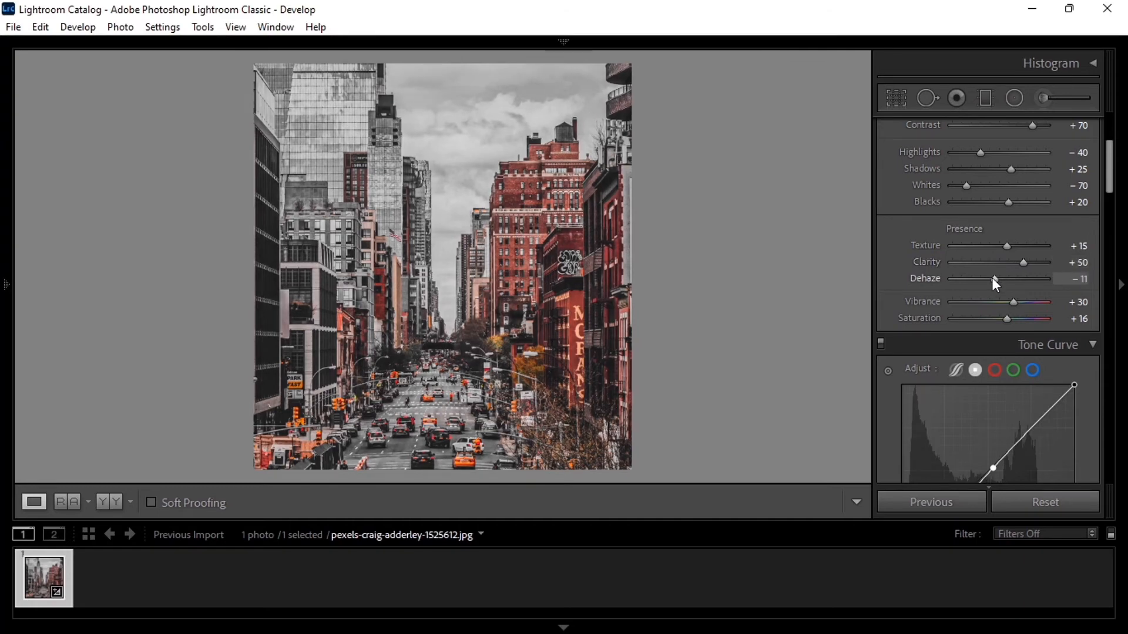
key("Up")
key("Up")
key("Up")
key("Up")
key("Up")
key("Up")
key("Up")
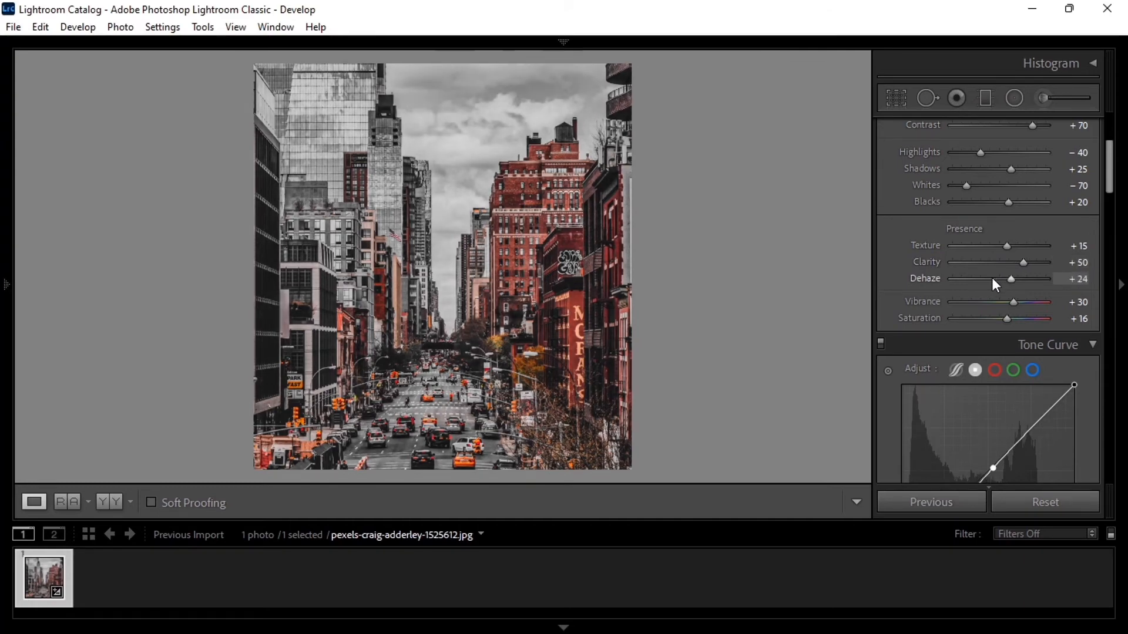
key("Up")
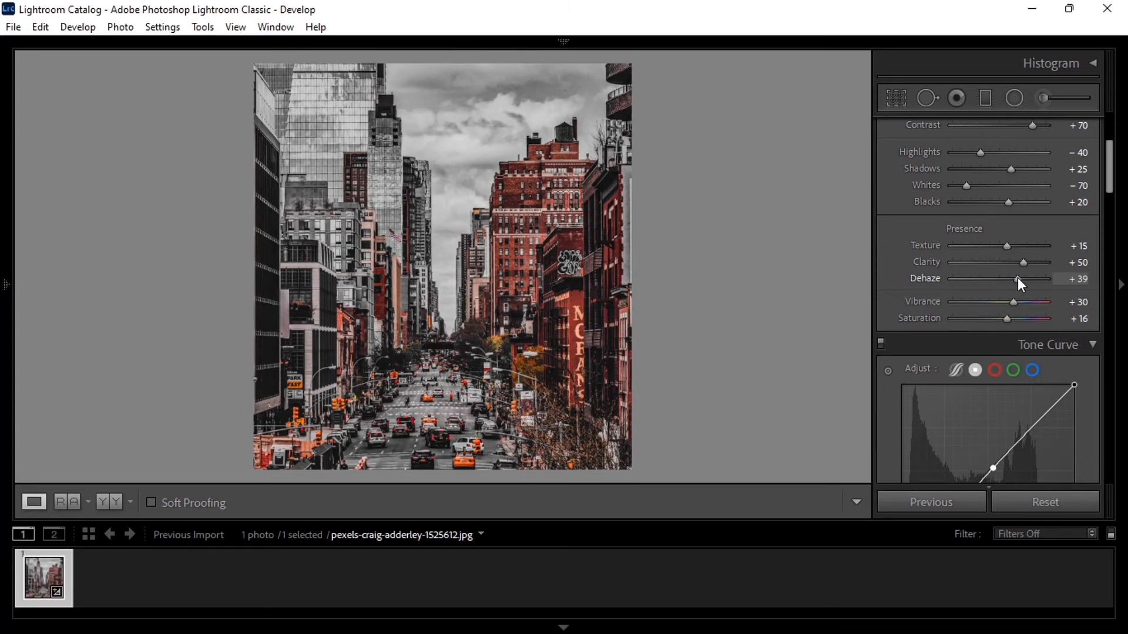
key("Down")
key("Down")
key("Up")
key("Up")
key("Up")
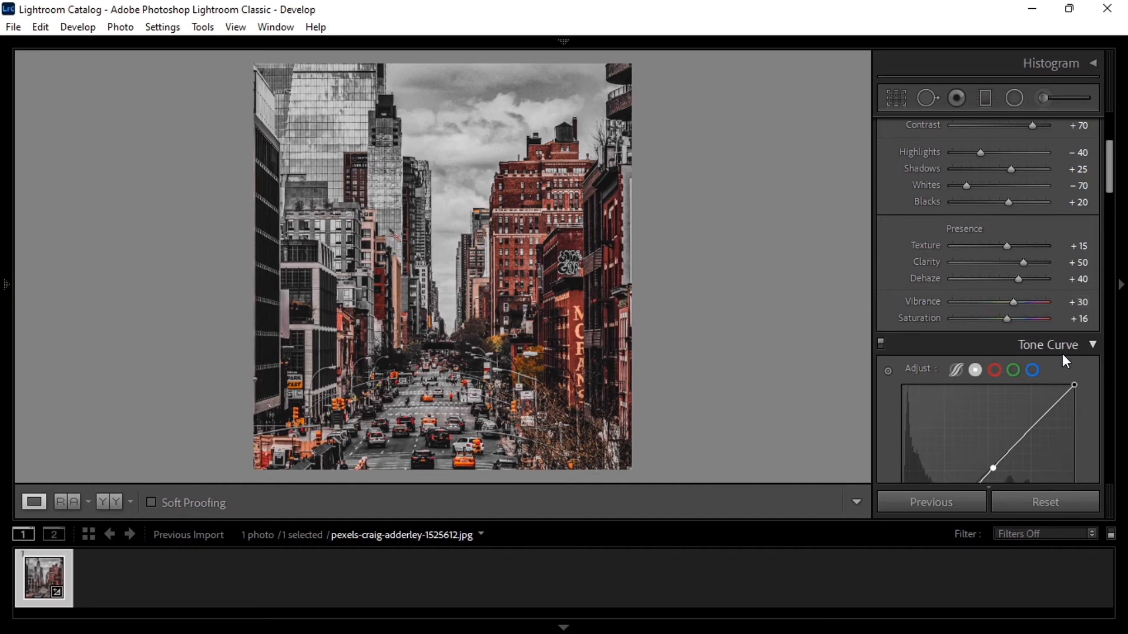
Add a dark post-crop vignette with an amount of -40 and a midpoint of 60.
scroll(1003, 267, "down", 10)
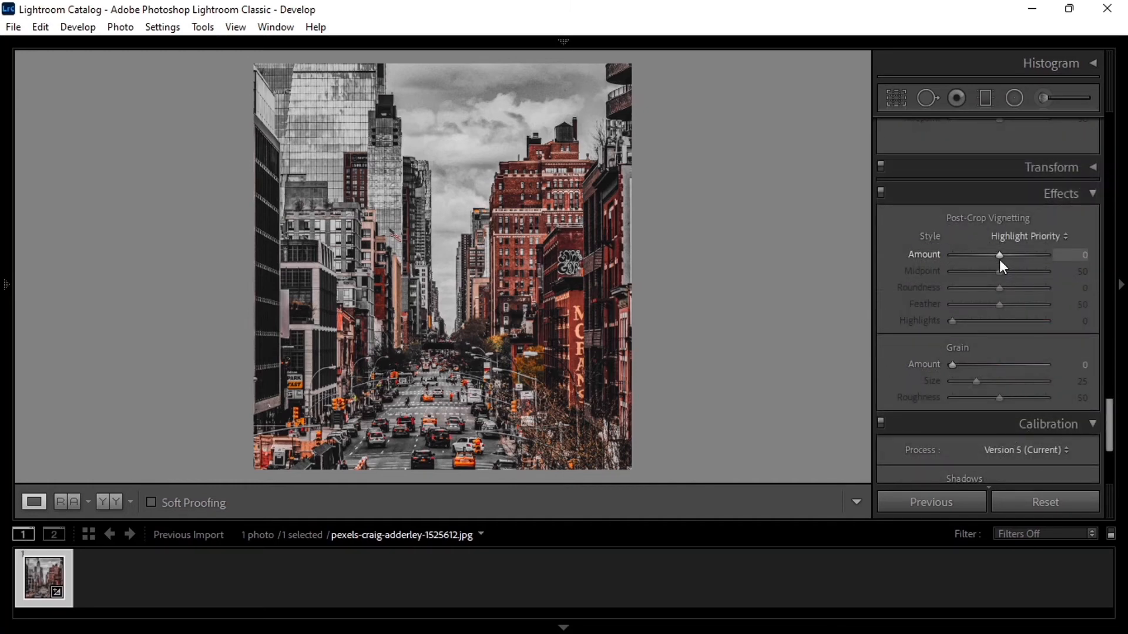
key("Down")
key("Down")
key("Down")
key("Down")
key("Down")
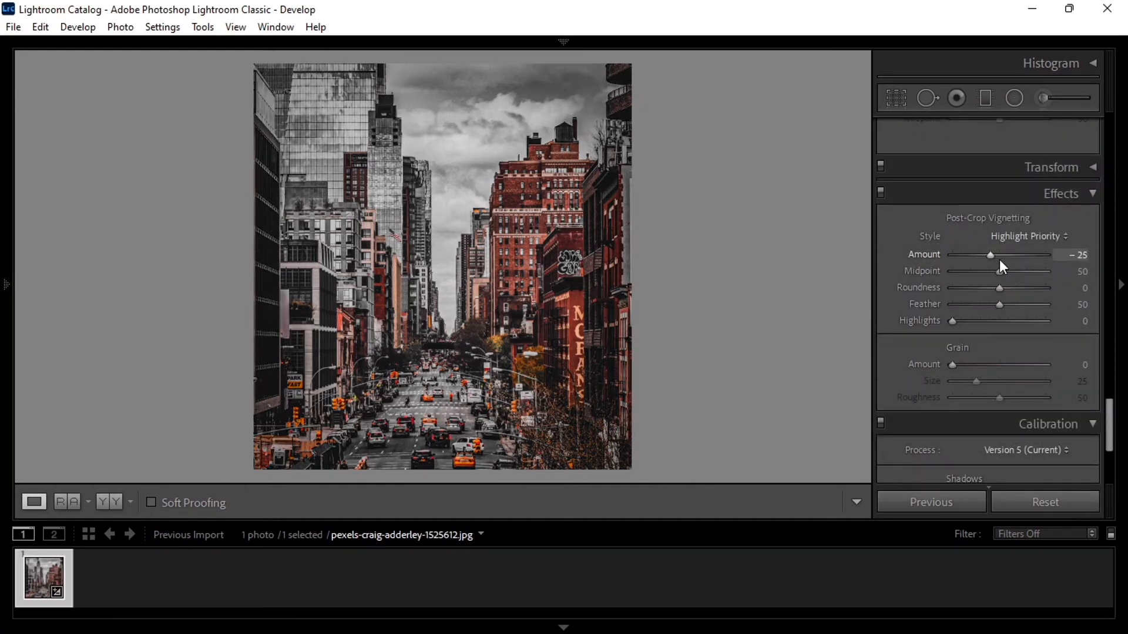
key("Down")
key("Down")
key("Down")
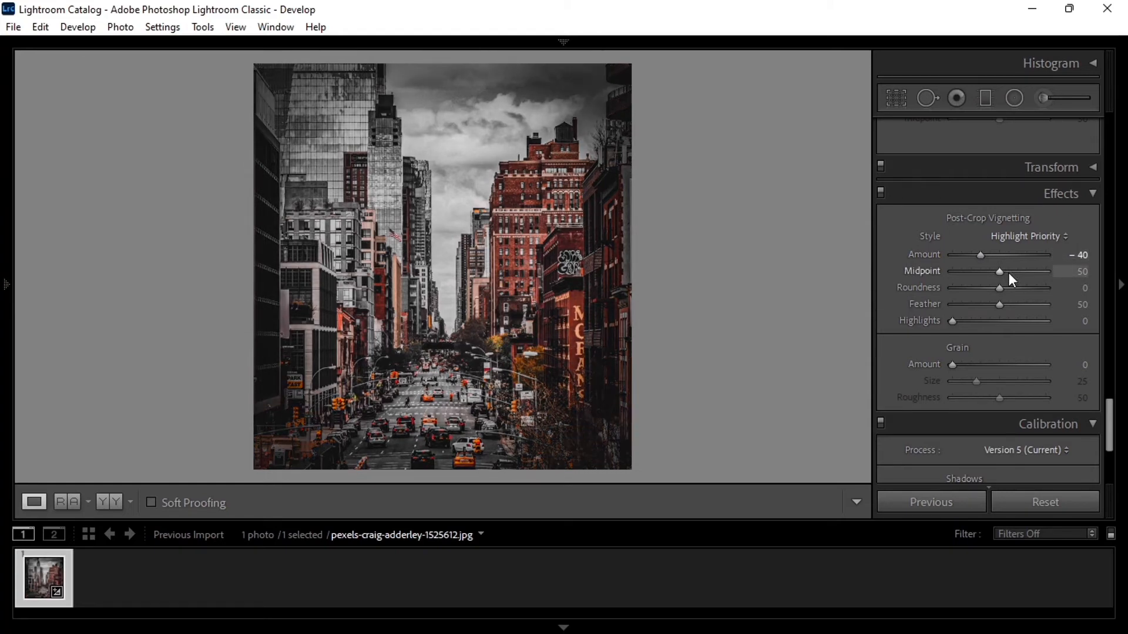
key("Up")
key("Up")
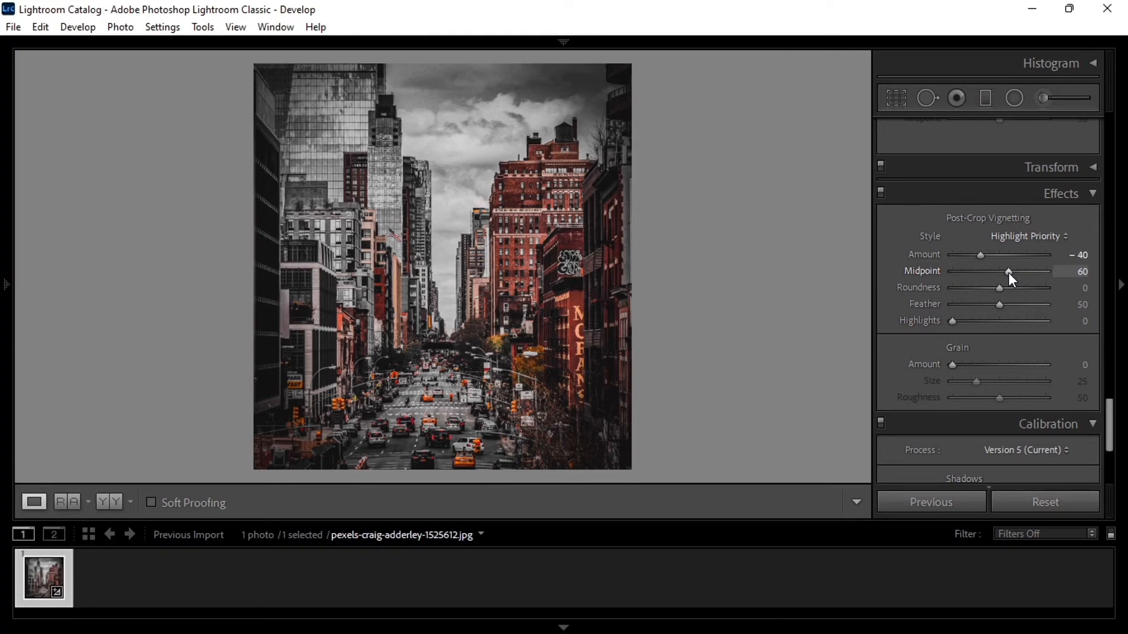
Increase the Feather of the post-crop vignette to soften its edge.
left_click(984, 308)
key("Up")
key("Up")
key("Up")
key("Up")
key("Up")
key("Up")
key("Up")
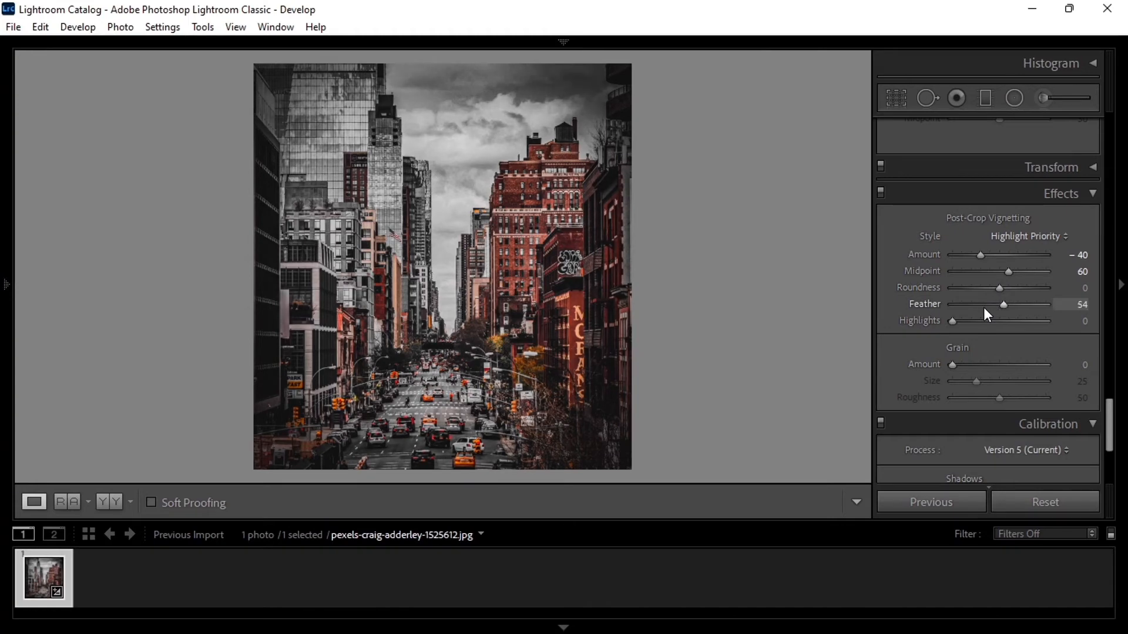
key("Up")
key("Up")
key("Up")
key("Up")
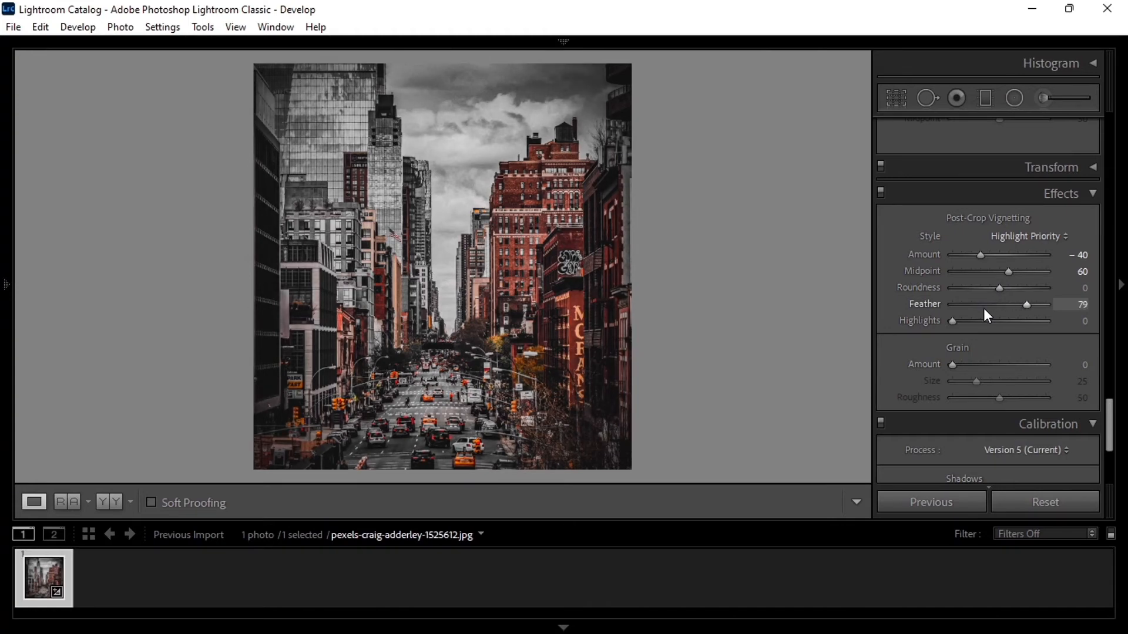
key("Down")
Raise the luminance of the Highlights in Color Grading.
scroll(1029, 329, "up", 10)
key("Up")
key("Up")
key("Up")
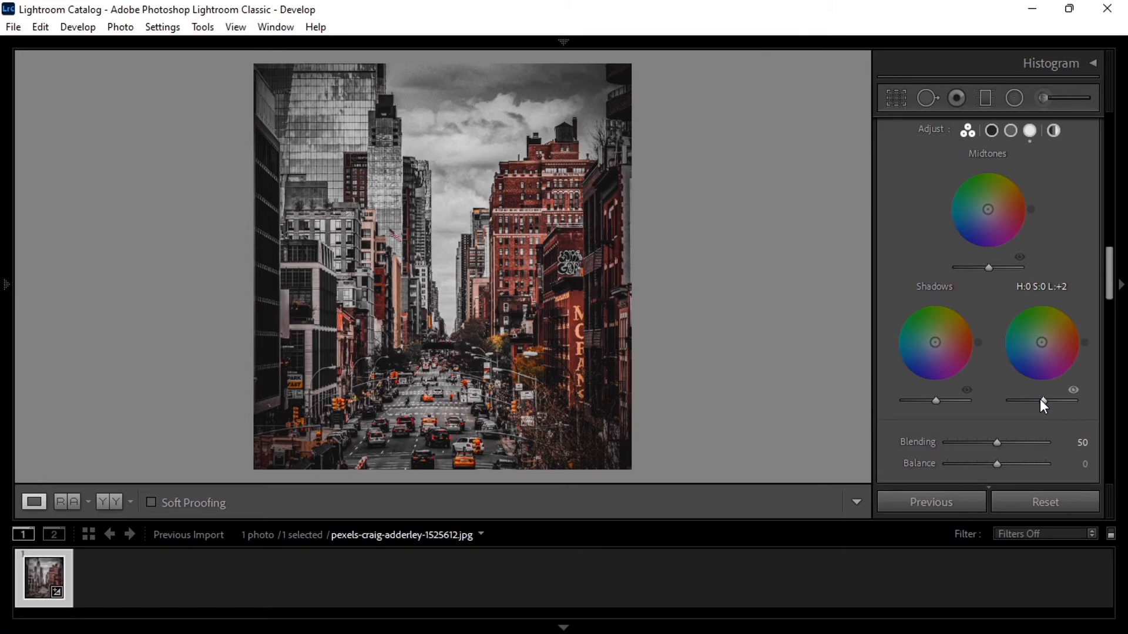
key("Up")
key("Up")
key("Up")
key("Up")
key("Up")
key("Up")
key("Up")
key("Up")
key("Up")
key("Up")
key("Up")
key("Up")
key("Up")
key("Up")
key("Up")
Lower the luminance of the Shadows in Color Grading to -3.
key("Down")
key("Down")
key("Down")
key("Down")
key("Down")
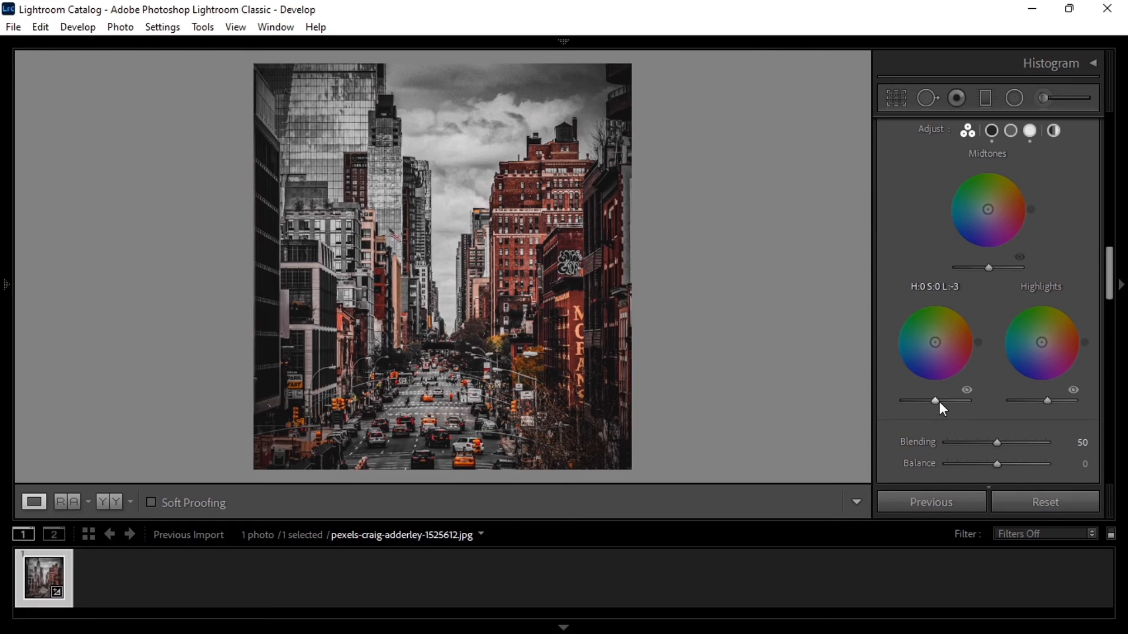
Lower the luminance of the Shadows in Color Grading further to darken the street photo's dark areas.
key("Down")
key("Down")
key("Down")
key("Down")
key("Down")
key("Down")
key("Down")
key("Down")
key("Down")
key("Down")
key("Down")
key("Down")
key("Down")
key("Down")
key("Down")
key("Down")
key("Down")
Raise the Balance in Color Grading to +12.
key("Up")
key("Up")
key("Up")
key("Up")
key("Up")
key("Up")
key("Up")
key("Up")
key("Up")
key("Up")
key("Up")
key("Up")
key("Up")
key("Up")
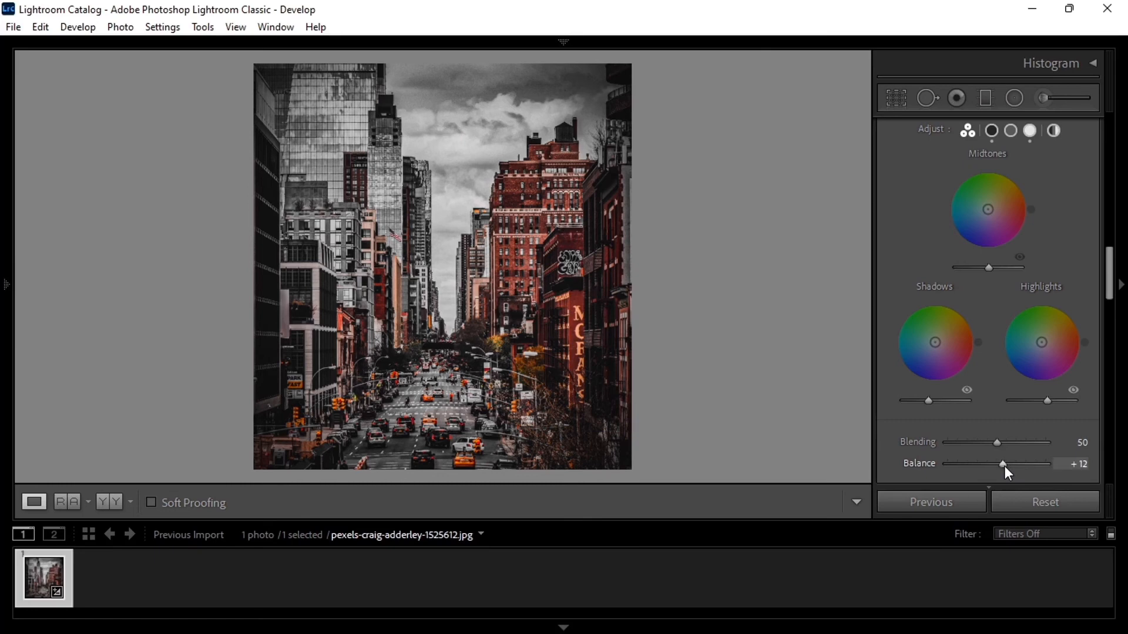
Lower the Color Grading Balance step by step to shift the grading toward the shadows.
key("Down")
key("Down")
key("Down")
key("Down")
key("Down")
key("Down")
key("Down")
key("Down")
key("Down")
key("Down")
key("Down")
key("Down")
key("Down")
key("Down")
key("Down")
key("Down")
Set the Noise Reduction Luminance to 5 and its Detail to 16.
scroll(978, 342, "down", 5)
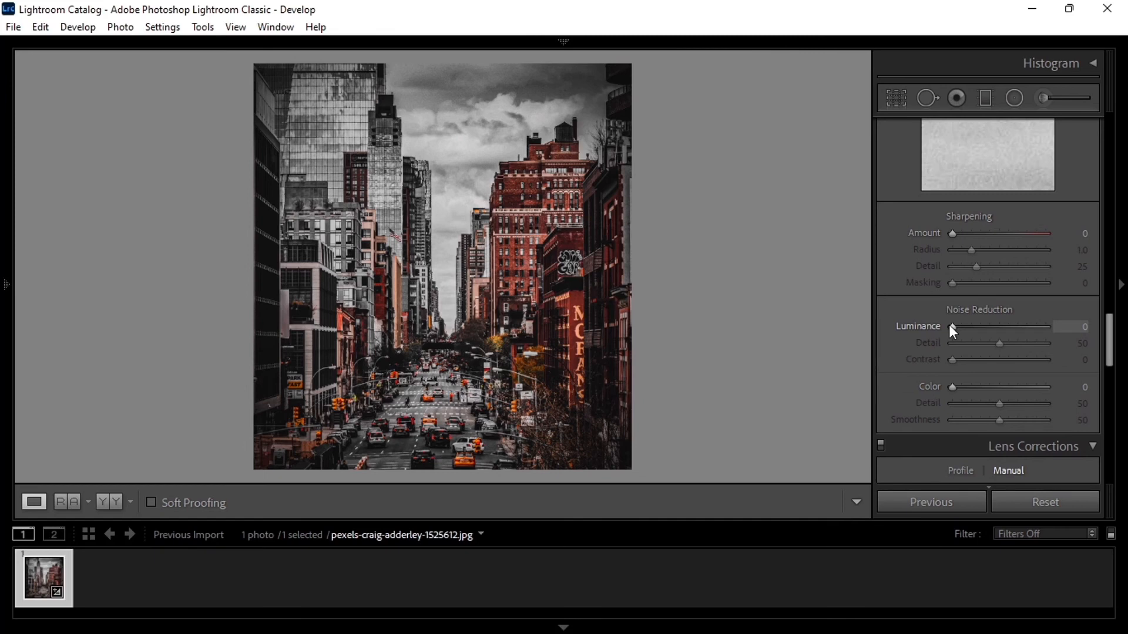
key("shift+Up")
left_click(982, 347)
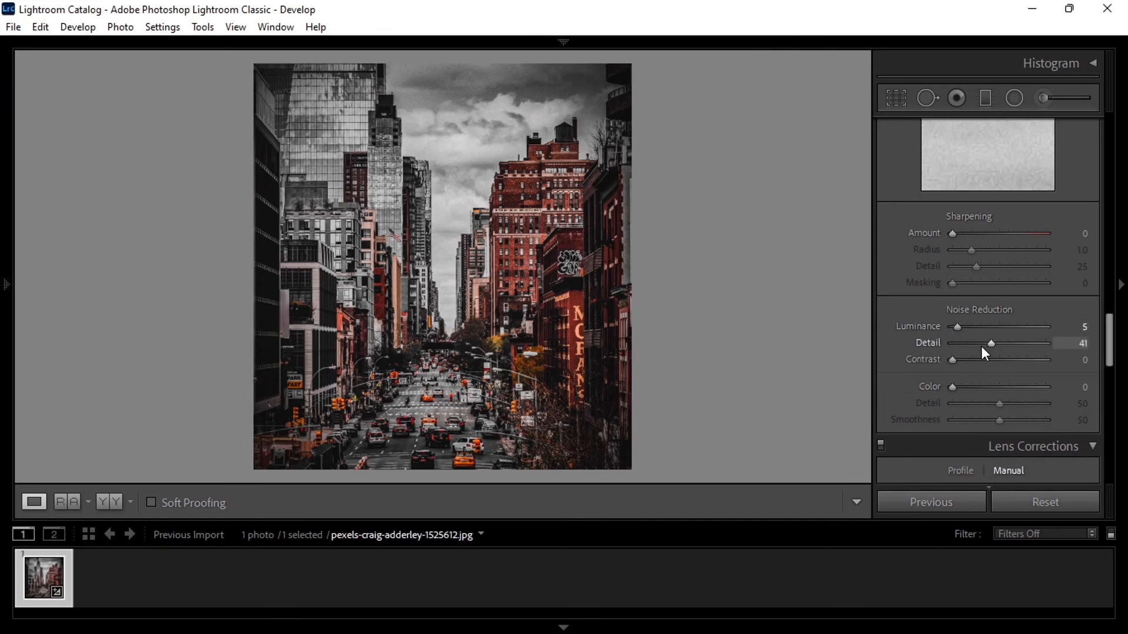
key("shift+Down")
key("shift+Down")
key("shift+Down")
key("shift+Down")
key("Up")
key("Down")
key("Down")
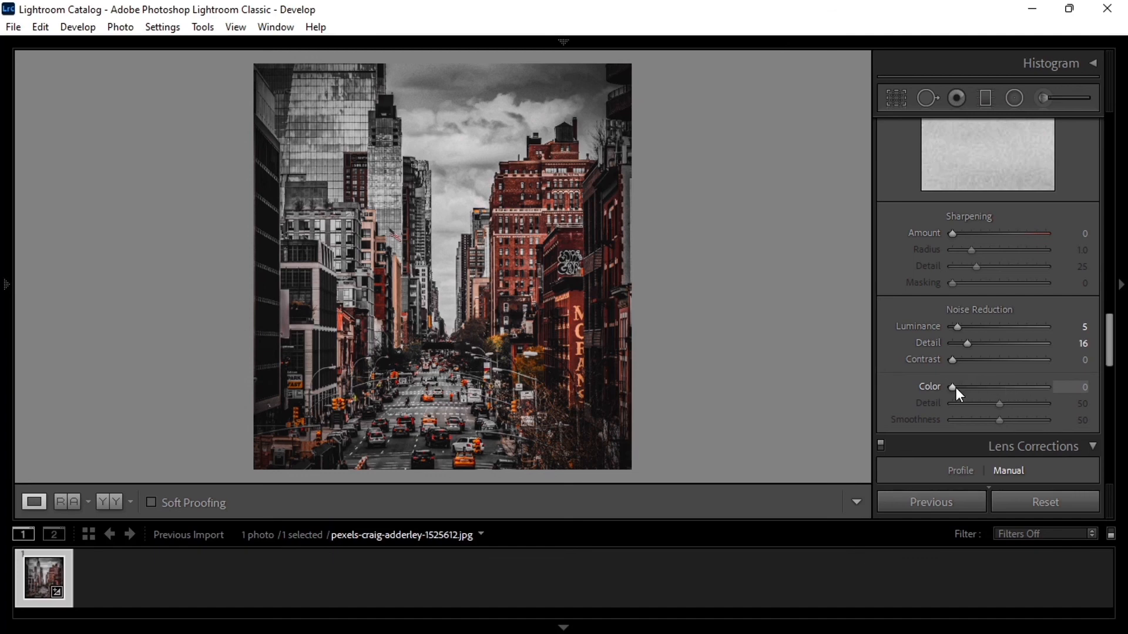
Set the Color amount of the Noise Reduction to 25.
key("Up")
key("Up")
key("Up")
key("Up")
key("Up")
key("Up")
key("Up")
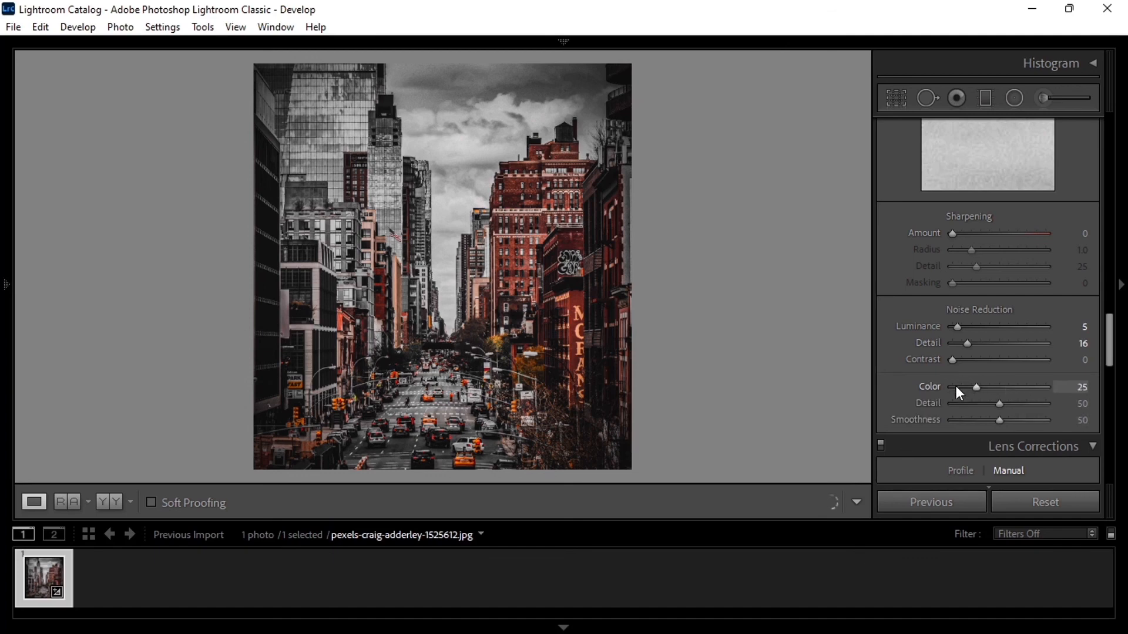
Export the edited photo with an export preset into the "lr preset for capureme" folder inside PRESET FO LR on Local Disk (D:).
scroll(956, 386, "down", 5)
left_click(13, 27)
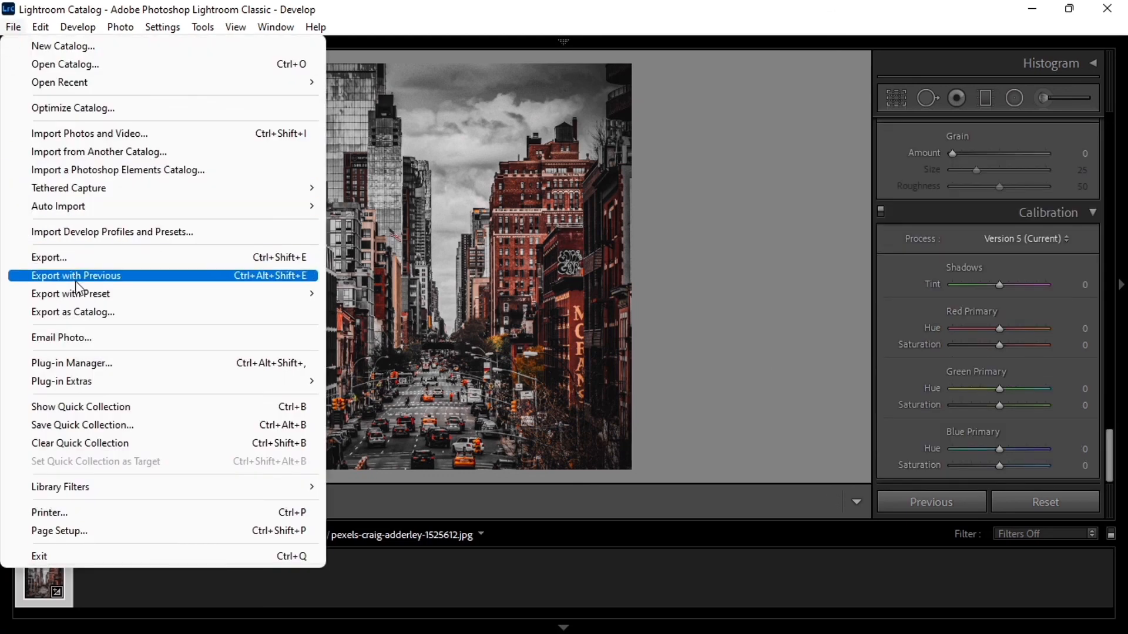
mouse_move(84, 298)
left_click(411, 328)
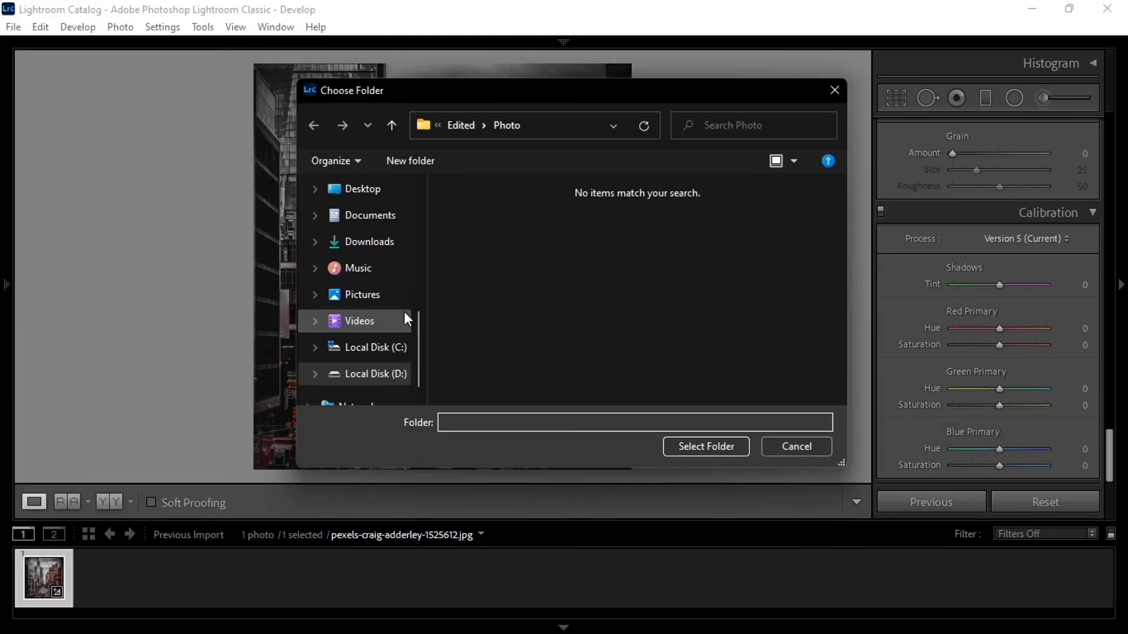
left_click(356, 376)
left_click(495, 232)
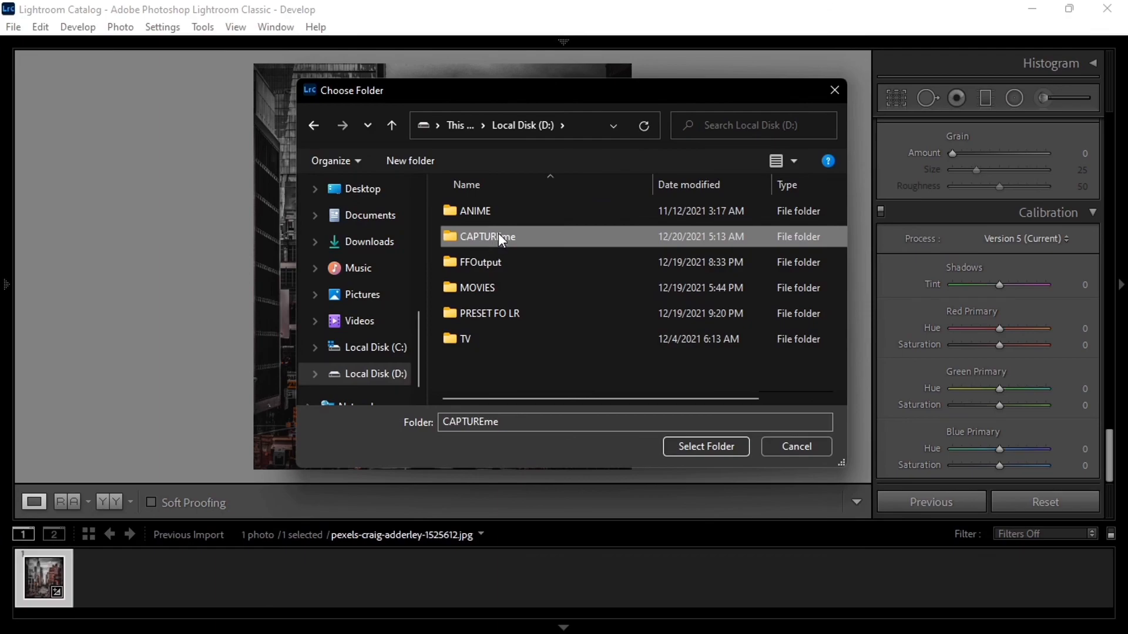
double_click(499, 233)
left_click(312, 125)
double_click(464, 316)
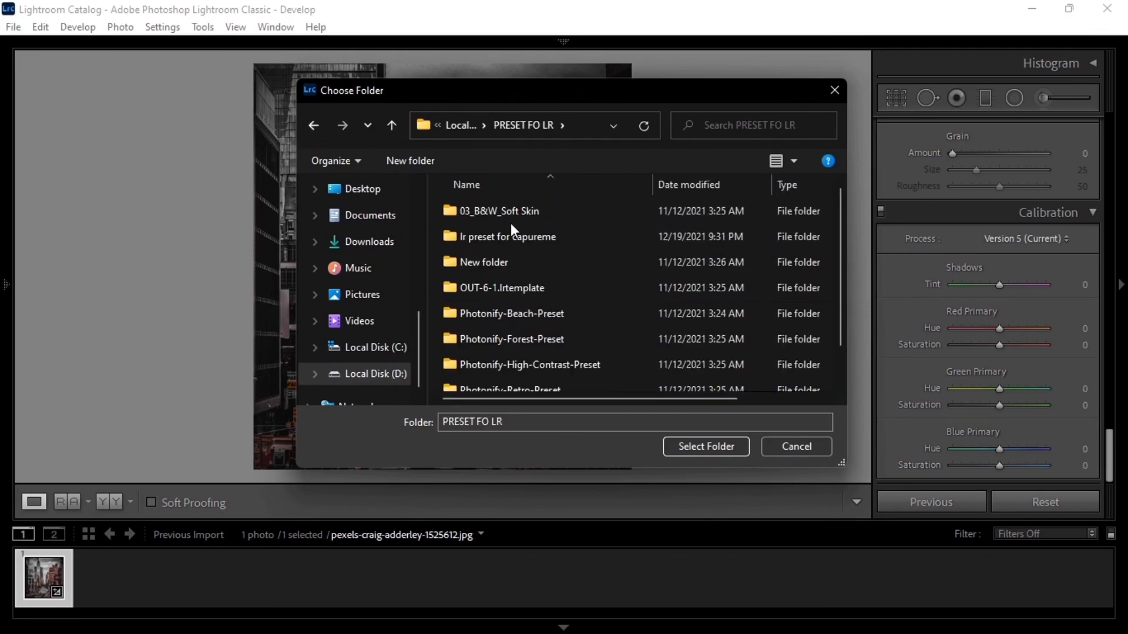
left_click(509, 235)
left_click(706, 446)
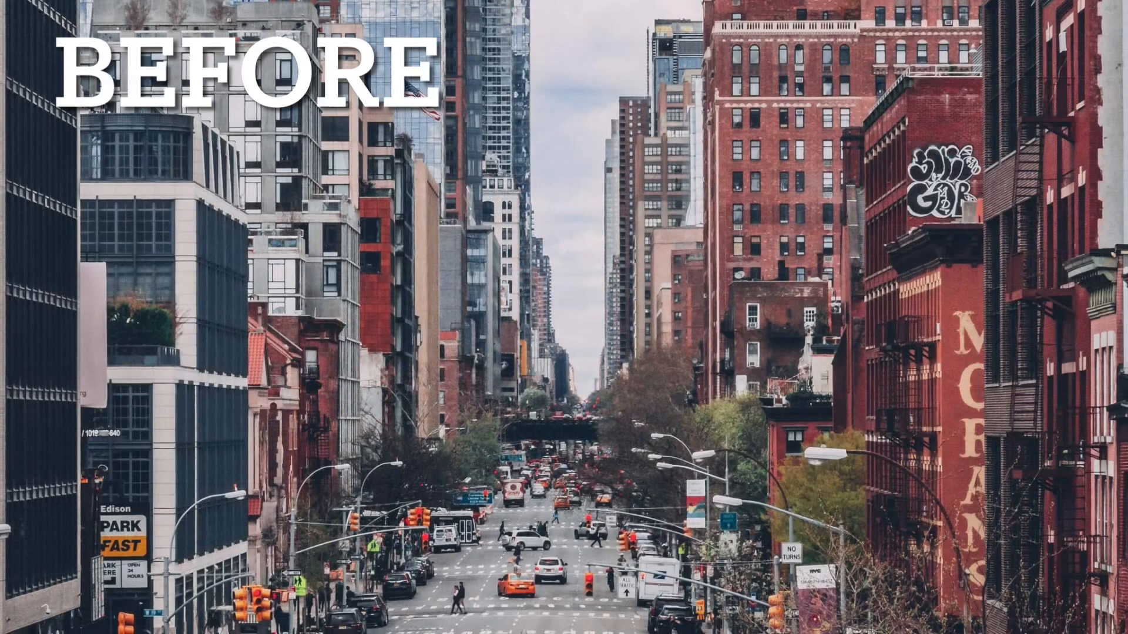